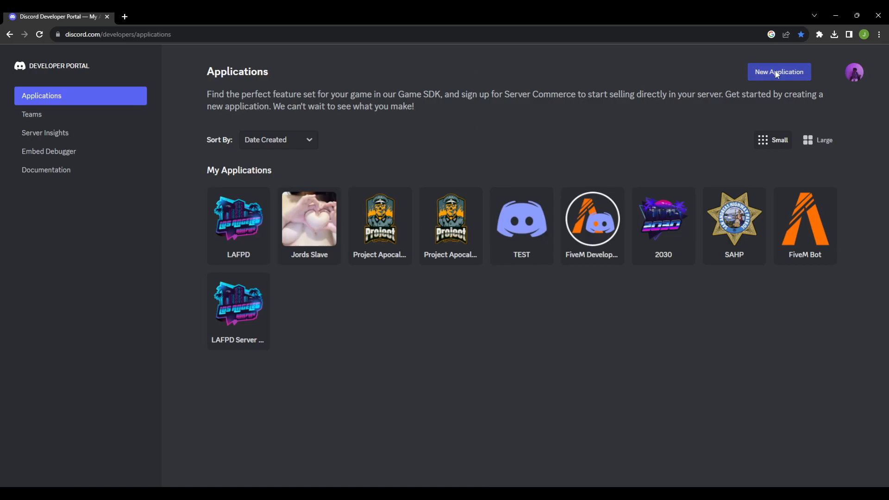
Step: Create a new Discord application named "YT Test", agreeing to the developer terms
click(752, 77)
click(361, 292)
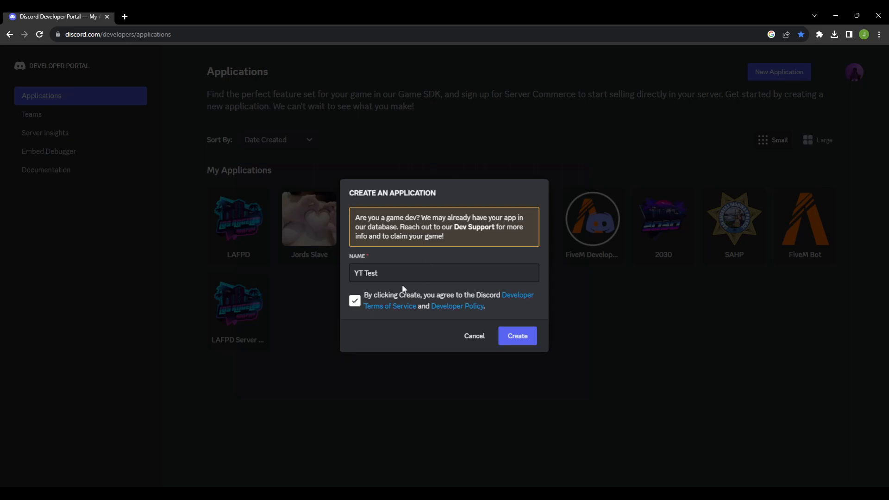
drag(383, 279, 359, 279)
click(513, 335)
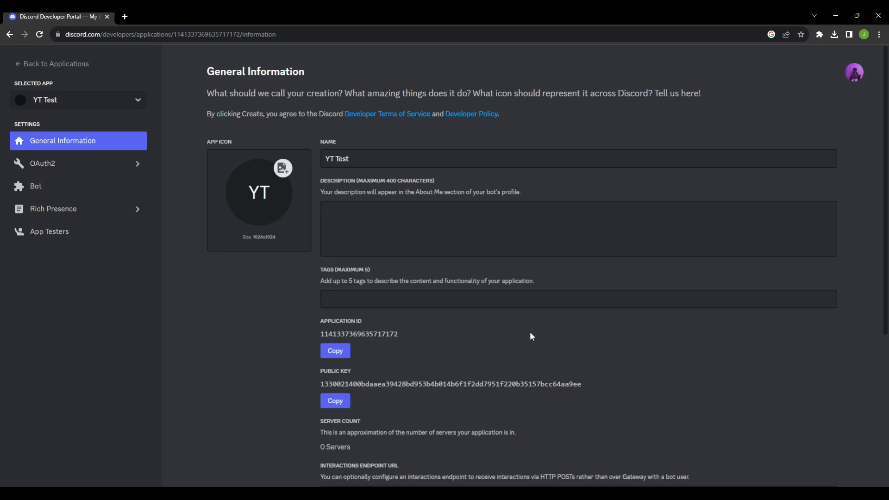
Step: Enable the Presence, Server Members and Message Content intents for the YT Test bot and save the changes
click(44, 185)
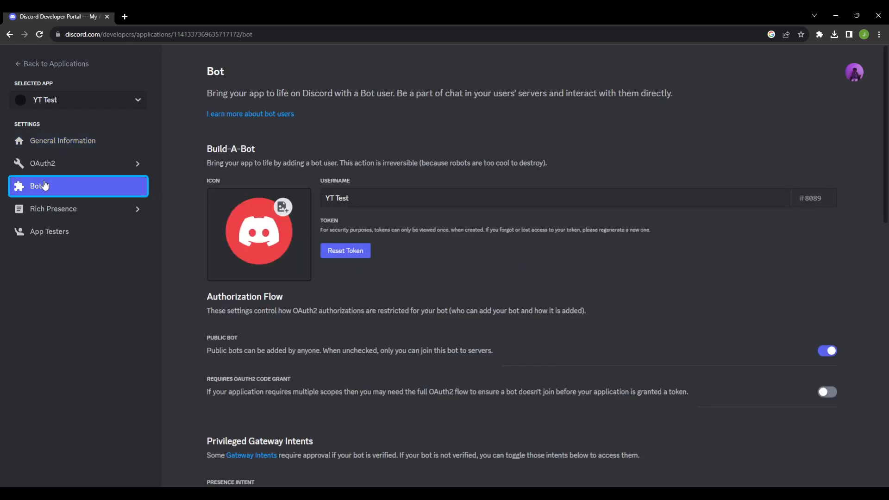
scroll(507, 357, down, 6)
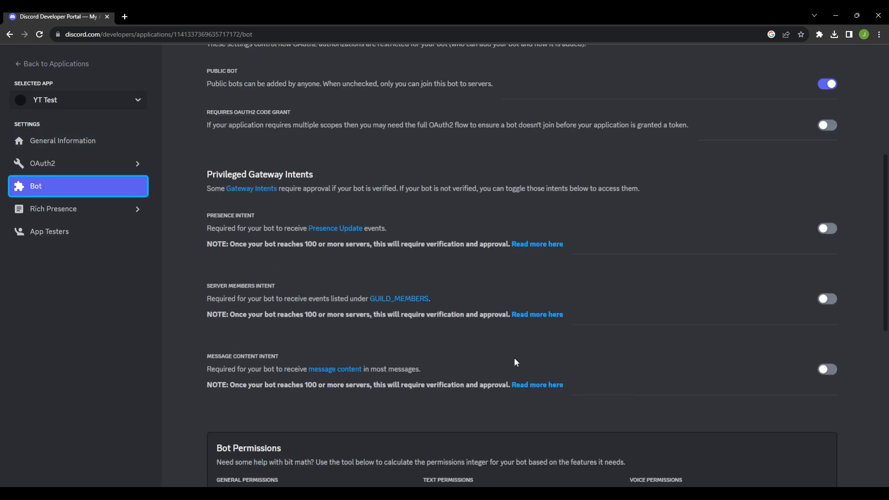
click(827, 218)
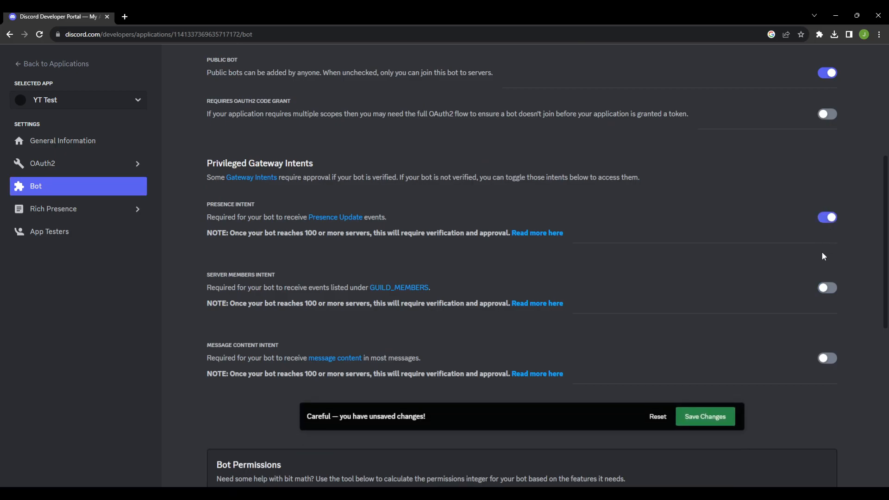
click(827, 288)
click(829, 358)
click(716, 422)
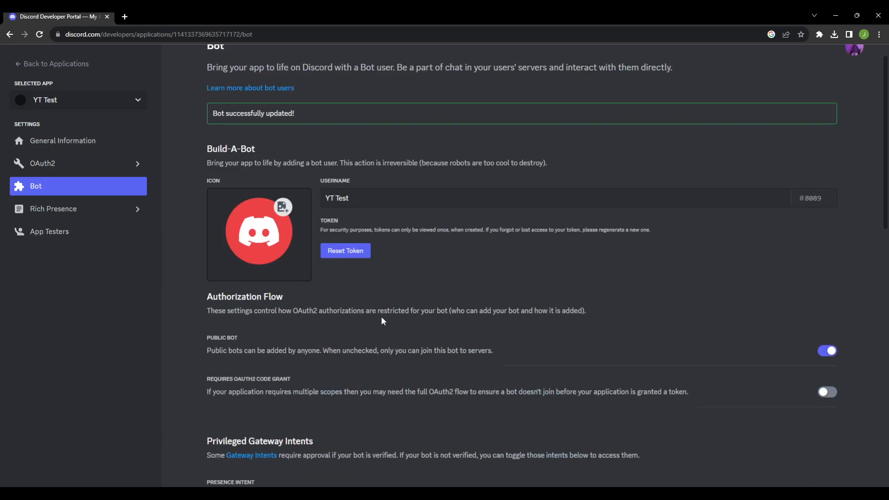
Step: Reset the YT Test bot's token, confirm the reset and copy the new token
click(360, 276)
click(510, 296)
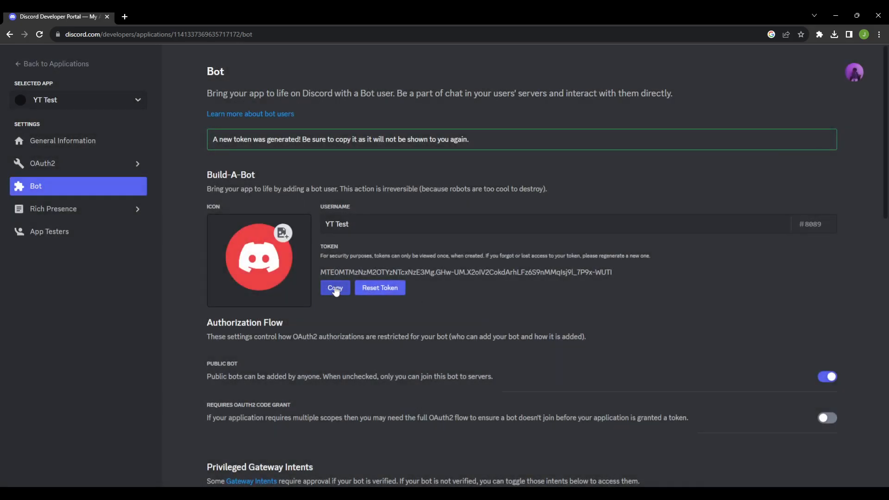
click(336, 290)
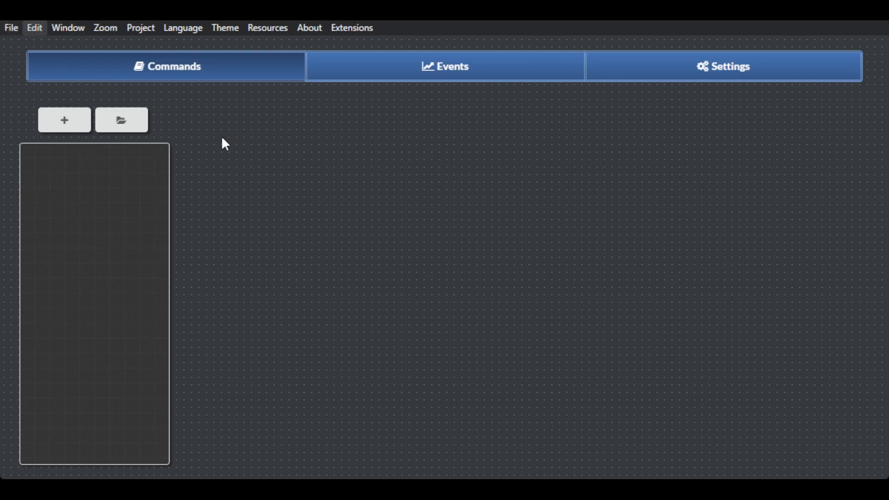
Step: Switch to Discord Bot Maker and paste the copied token as the Bot Token in the bot settings
click(761, 71)
click(205, 335)
key(ctrl+v)
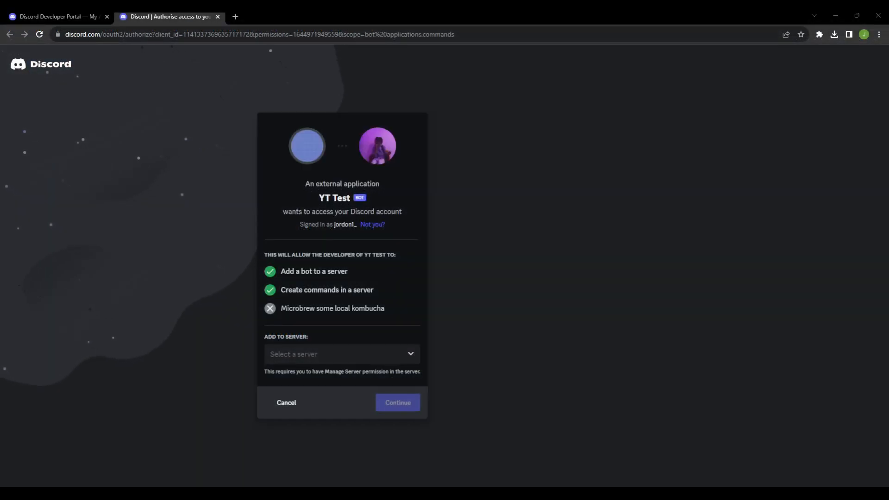
Step: Authorise the YT Test bot for the TEST server with all requested permissions and complete the human check
click(356, 354)
scroll(365, 419, down, 3)
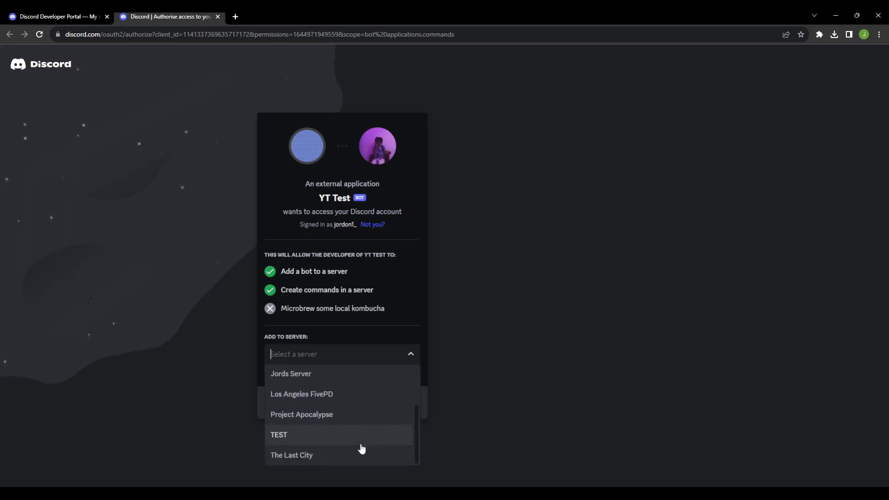
click(328, 437)
click(403, 405)
scroll(366, 407, down, 9)
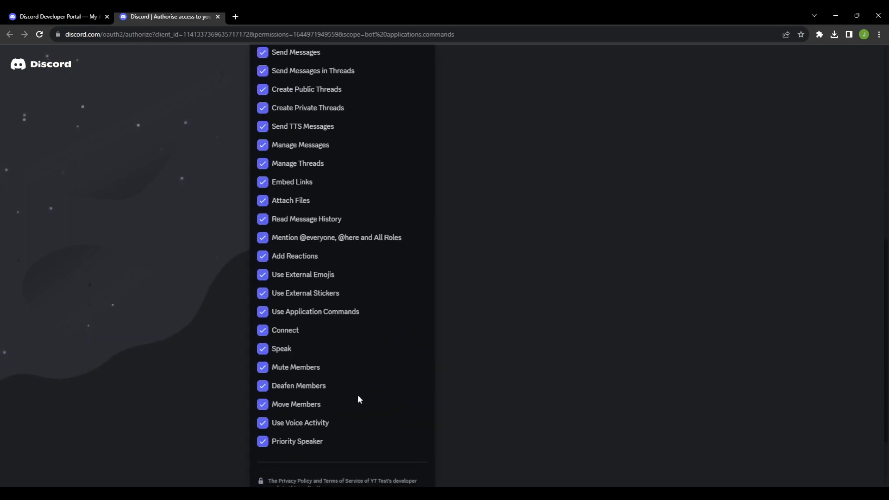
scroll(371, 417, down, 2)
click(409, 465)
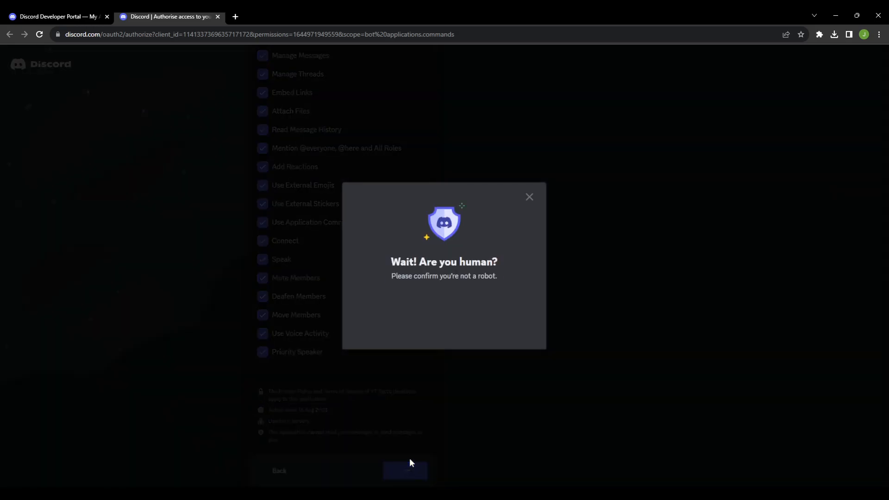
click(389, 308)
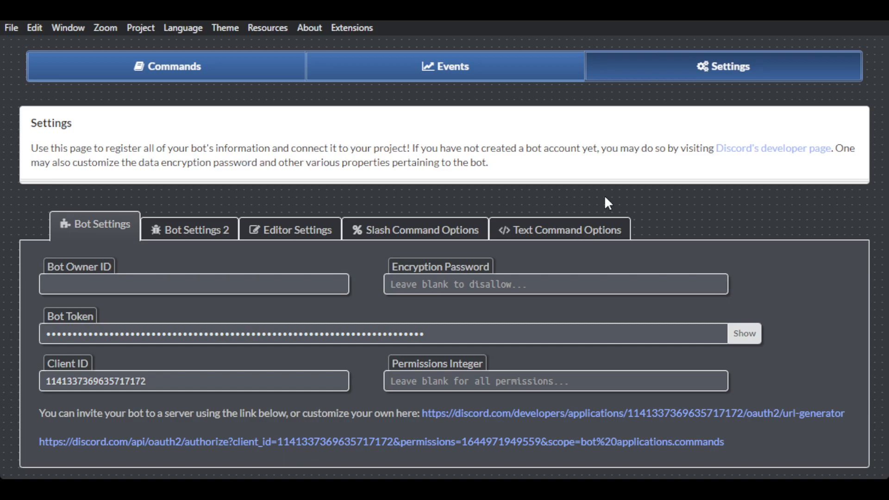
Step: Show the project's command list, and switch to Discord to look for YT Test among the TEST server's members
click(110, 67)
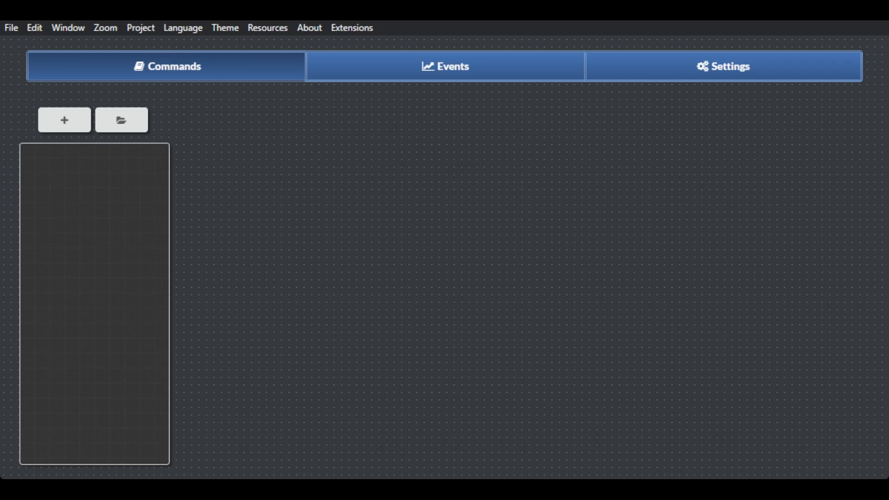
key(alt+Tab)
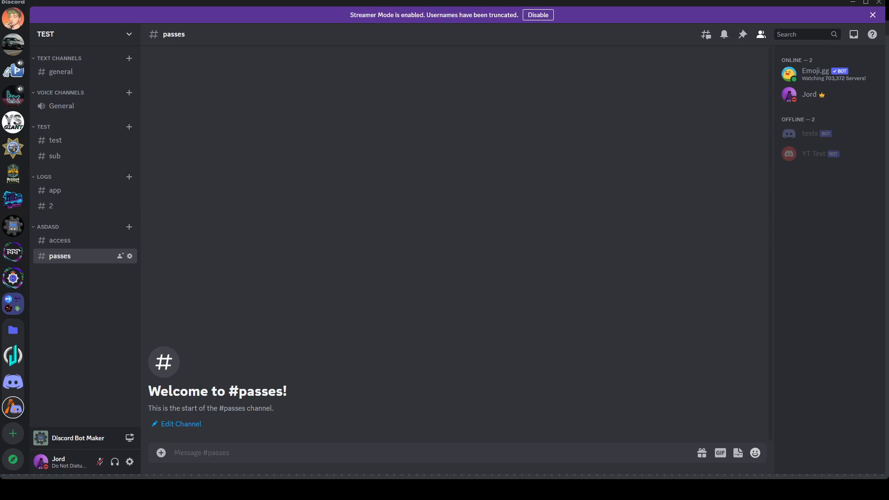
drag(445, 2, 413, 2)
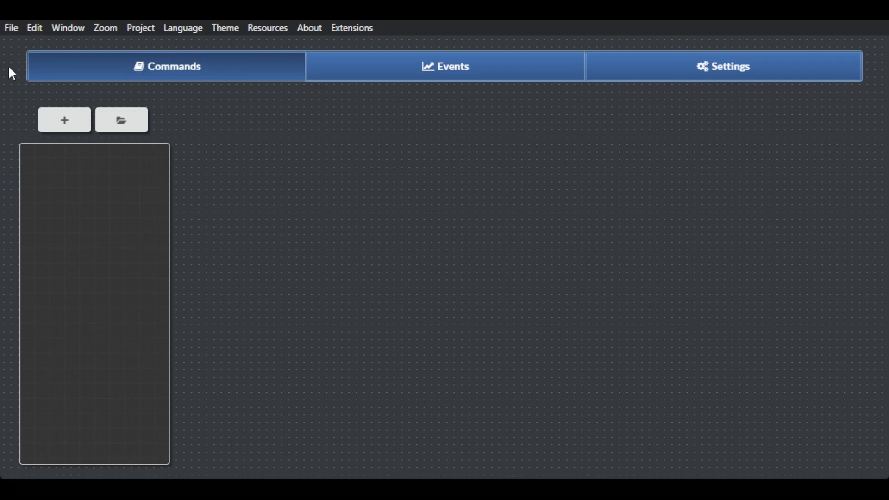
Step: Create a new slash command named "hello" in Discord Bot Maker
click(50, 129)
drag(284, 134, 193, 140)
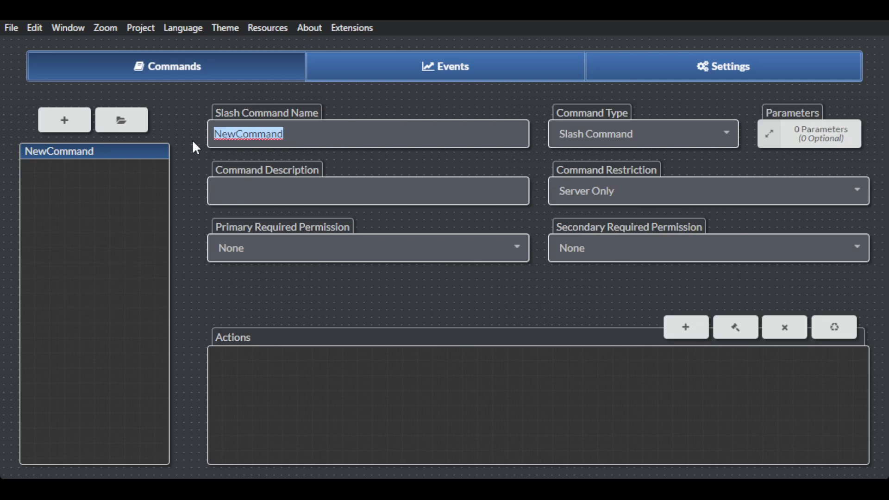
key(BackSpace)
text(hello)
Step: Set the hello command's description to "Bot replies with hey!"
click(282, 180)
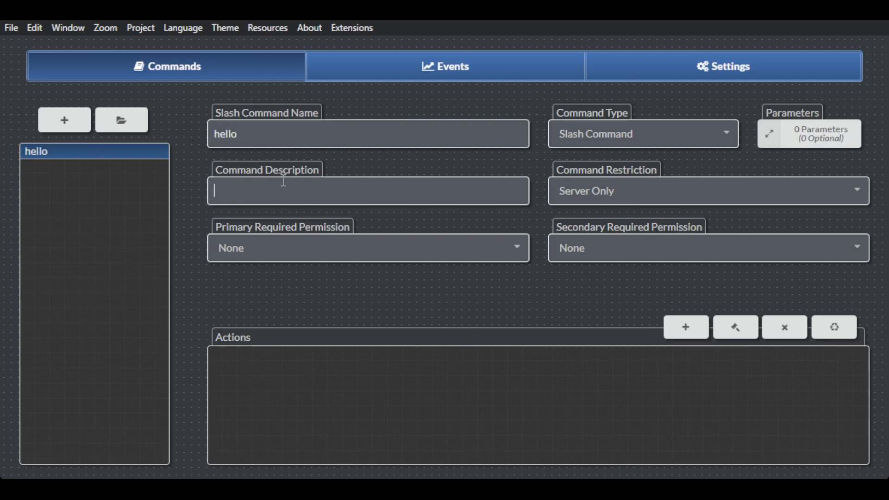
text(Bot replies with hey!)
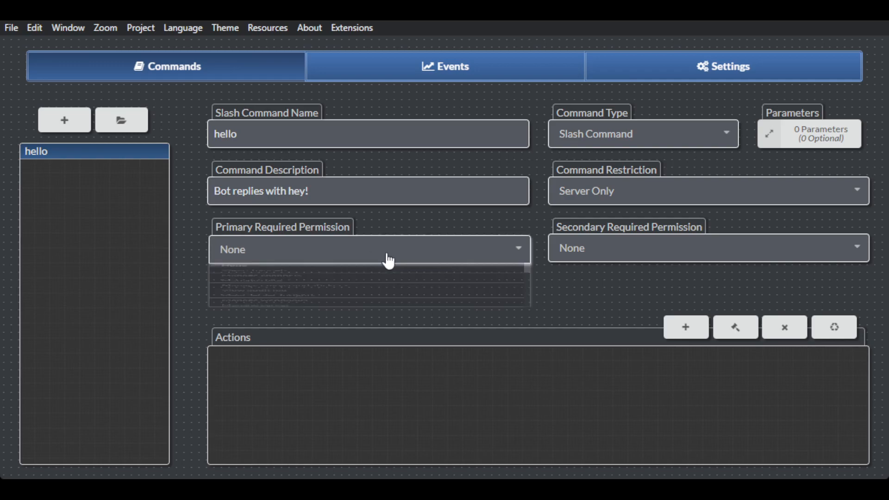
Step: Keep the primary required permission at None and give the hello command a Send Message action with "Hey, person!" in the same channel
click(368, 255)
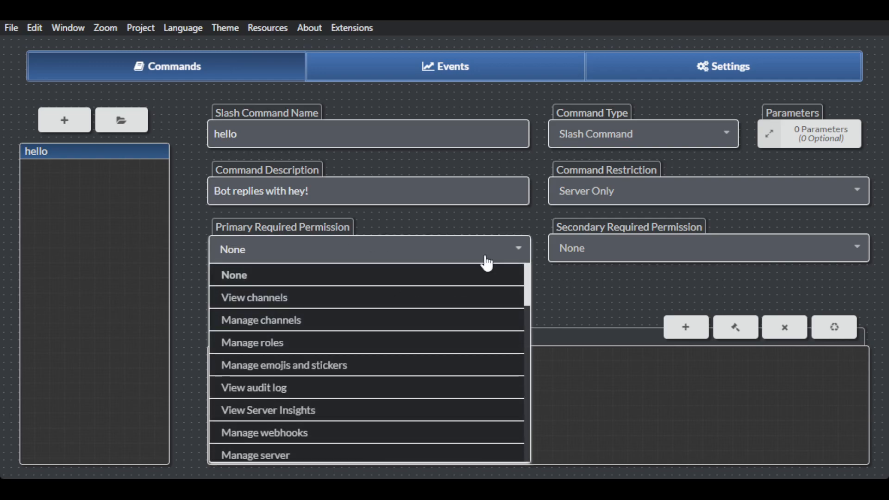
click(671, 291)
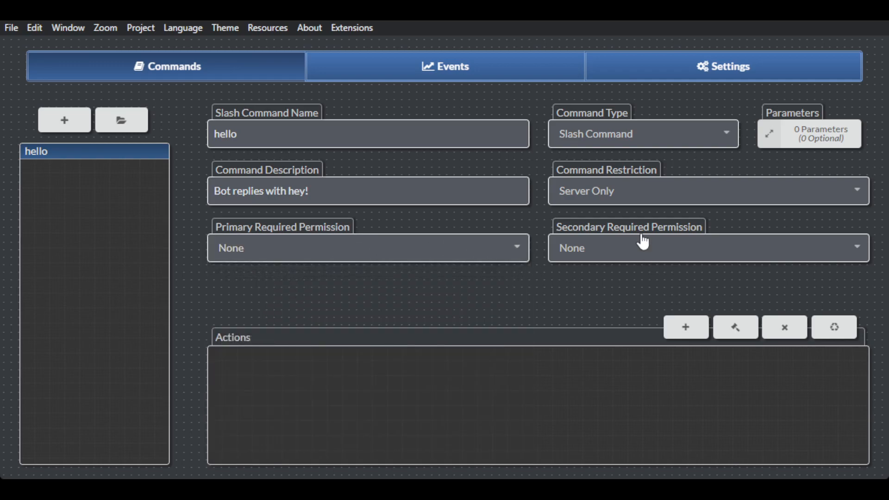
click(684, 335)
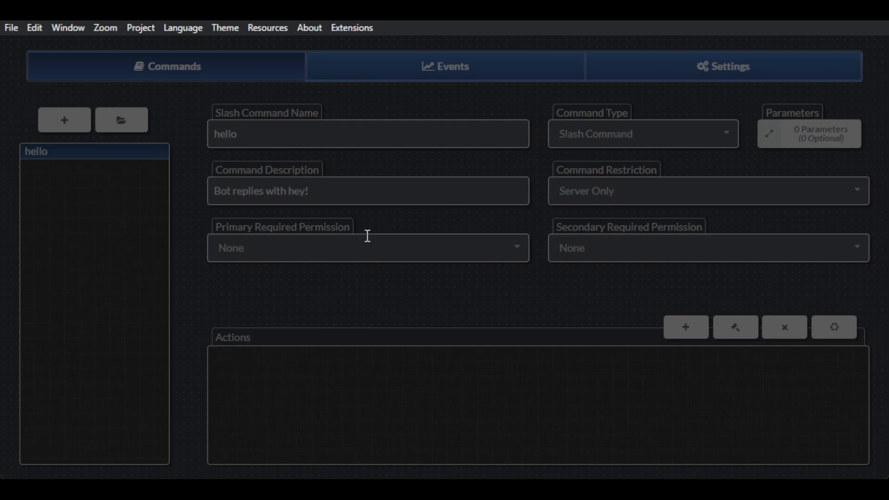
click(514, 453)
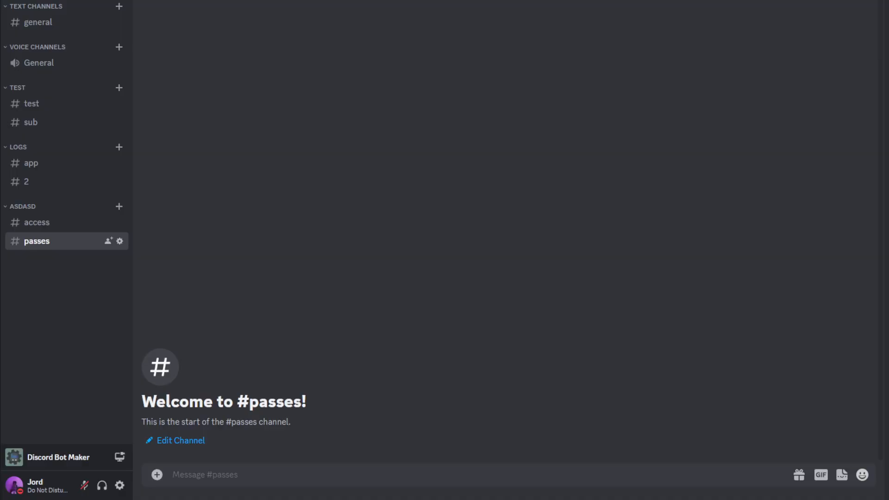
Step: Run the YT Test bot's /hello command in the #passes channel in Discord and check its reply
click(318, 481)
text(/he)
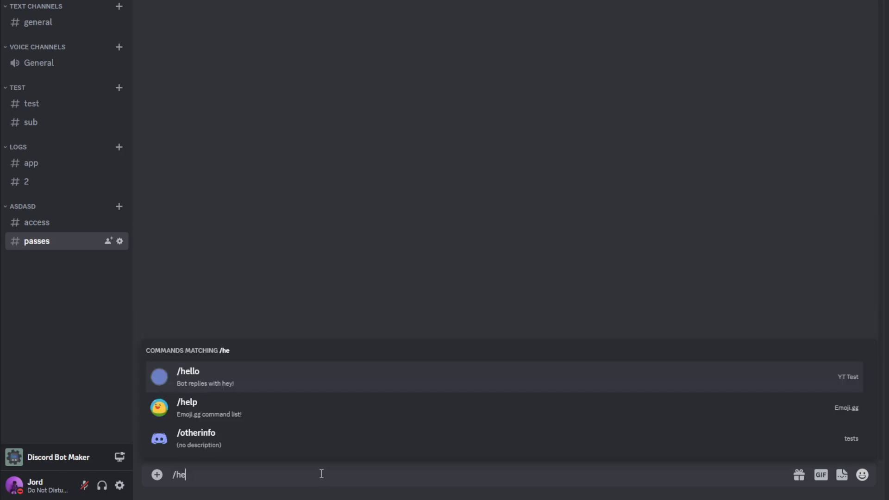
key(Tab)
key(Return)
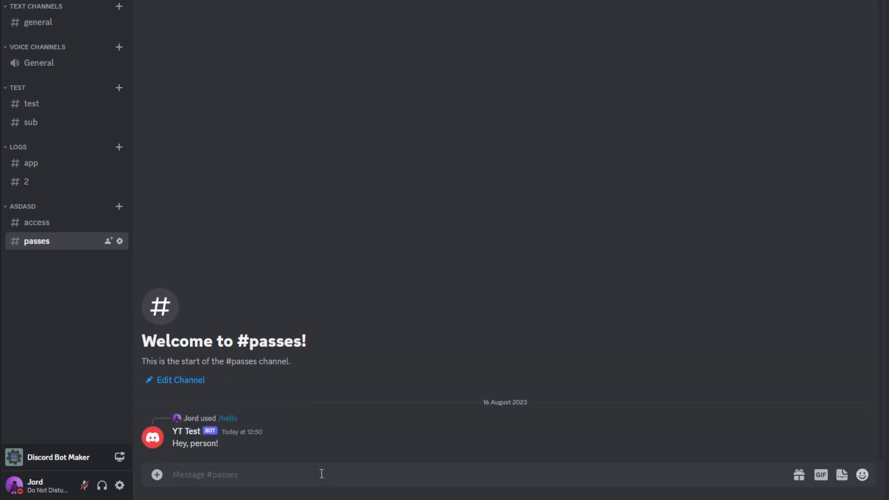
mouse_move(219, 448)
mouse_down()
mouse_move(173, 442)
mouse_move(231, 444)
mouse_up()
Step: Switch back to Discord Bot Maker and create a second slash command named "hey"
key(alt+Tab)
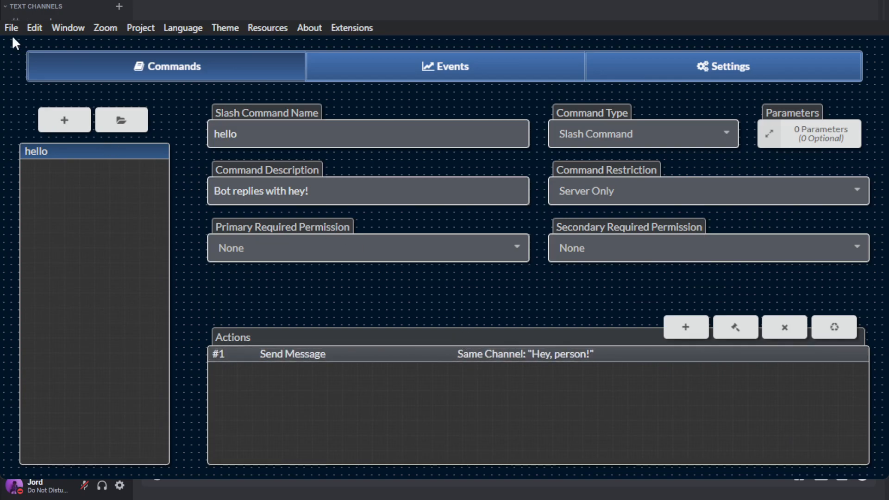
click(54, 130)
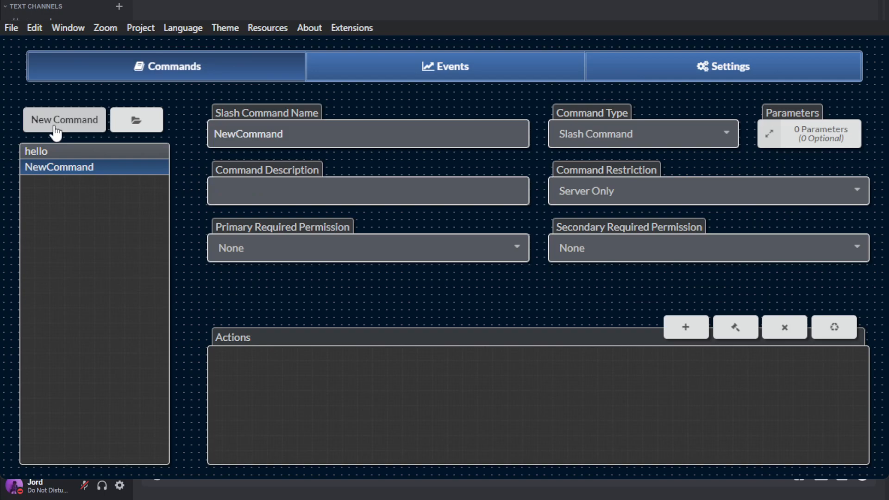
double_click(324, 139)
text(hey)
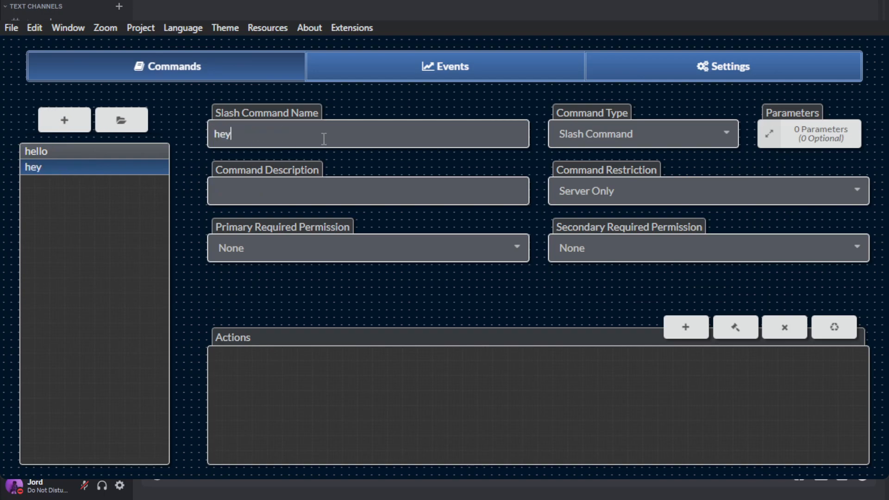
Step: Set the hey command's description to "Hey person!"
click(294, 192)
text(Hye person)
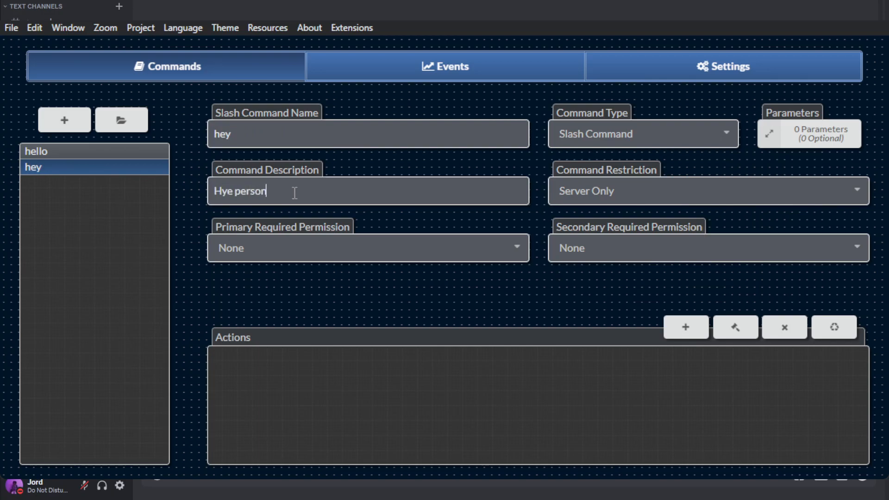
text(!)
key(Left)
key(Left)
key(Left)
key(Left)
key(Left)
key(BackSpace)
key(BackSpace)
text(ey)
click(784, 135)
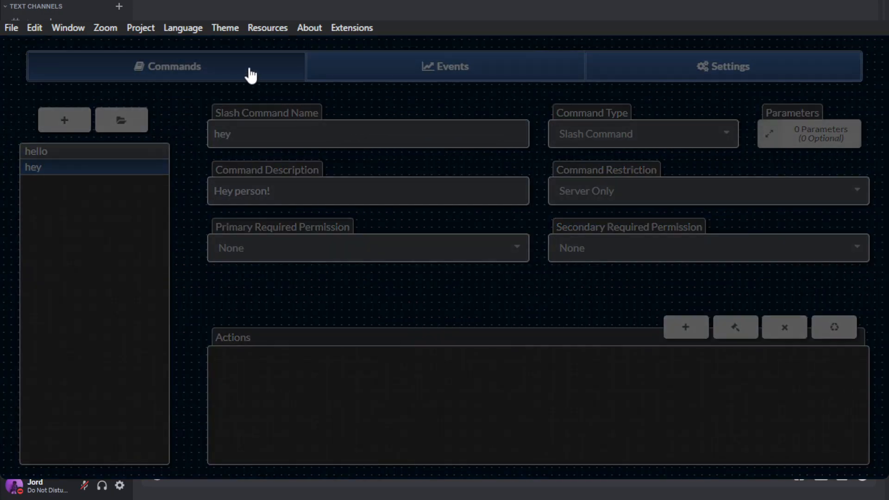
click(759, 18)
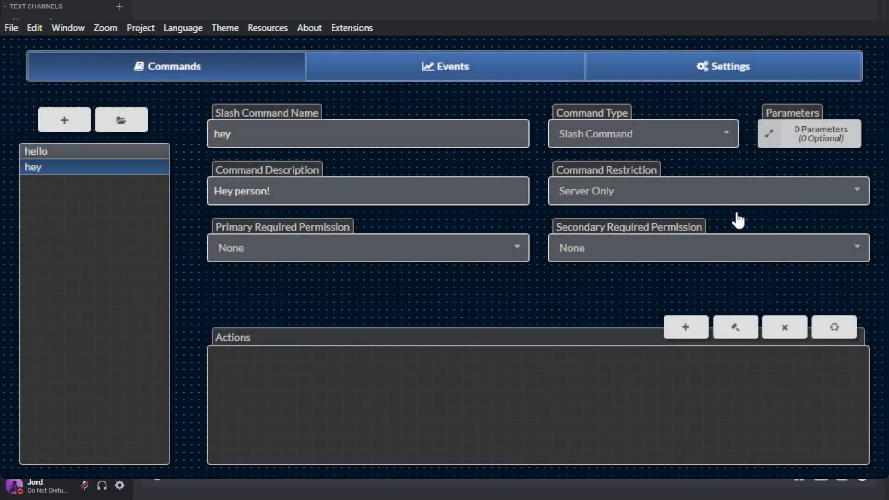
click(686, 327)
click(676, 58)
Step: Add a Store Member Info action to the hey command that stores the command user's member object
click(688, 334)
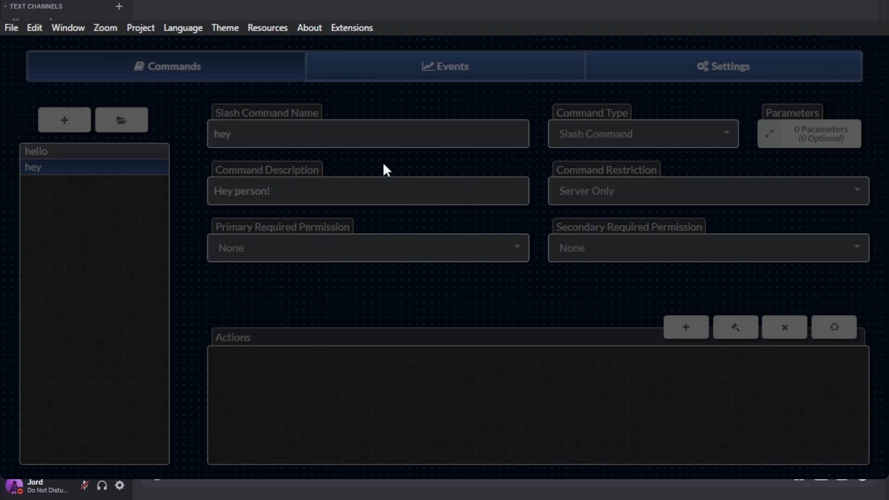
click(483, 447)
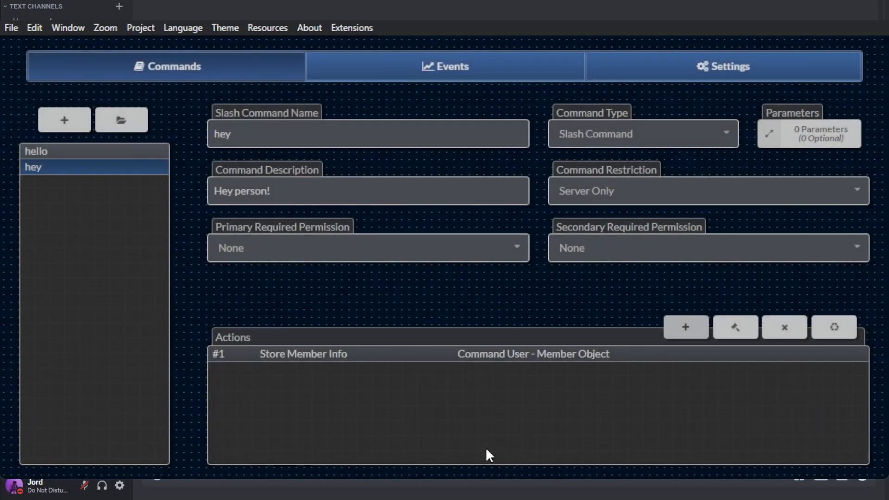
click(681, 323)
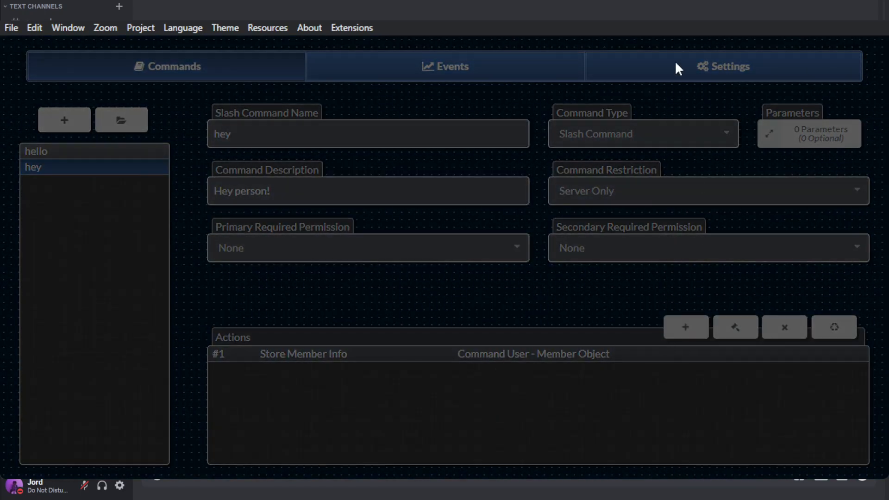
click(674, 63)
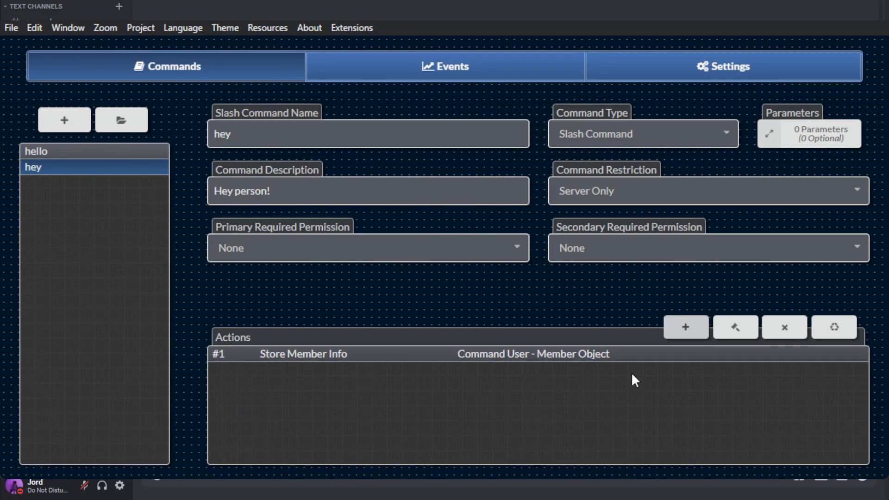
Step: Add a Send Message action to the hey command that sends "hey, ${tempVars("person")}!" to the same channel
click(694, 328)
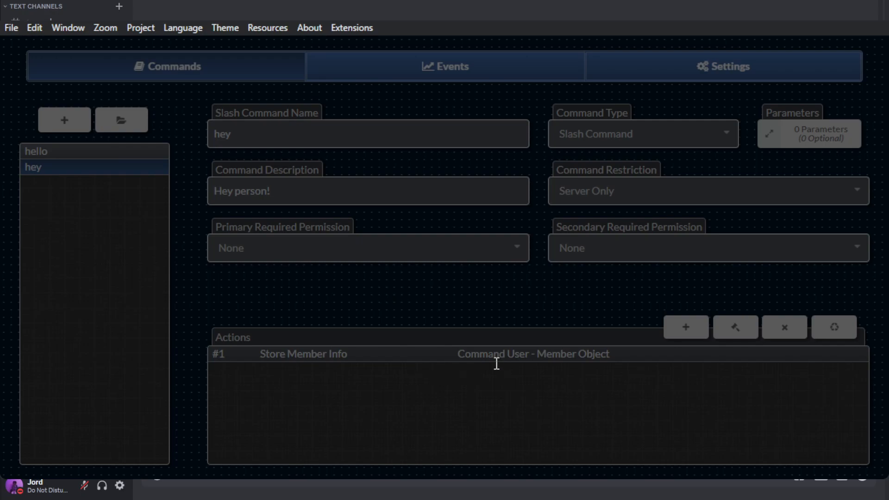
click(504, 442)
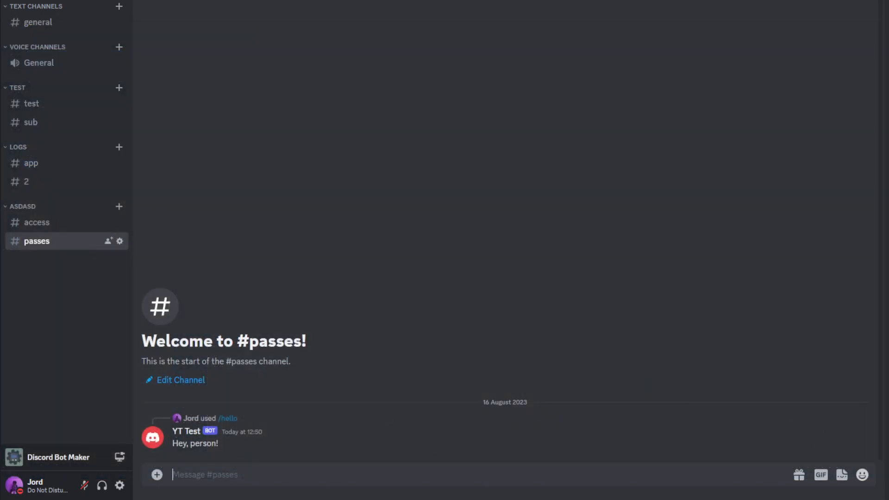
Step: Run the YT Test bot's /hey command in the #passes channel in Discord and check its reply
text(/hey)
key(Return)
key(Return)
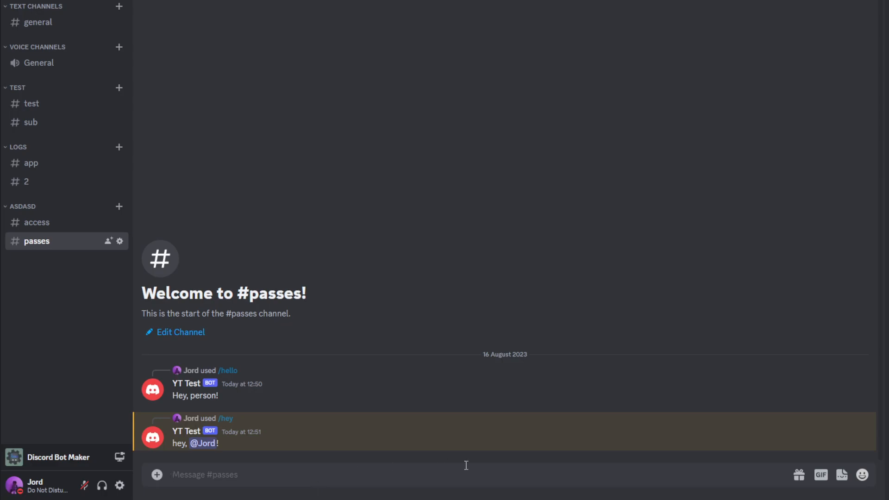
Step: Switch back to Discord Bot Maker and create a slash command named "hi" with the description "Hi Person"
key(alt+Tab)
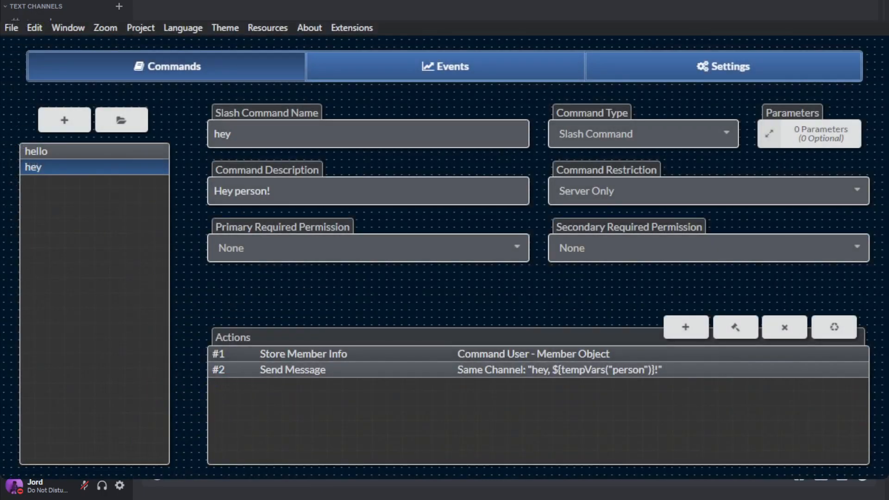
click(59, 118)
double_click(364, 146)
text(hi)
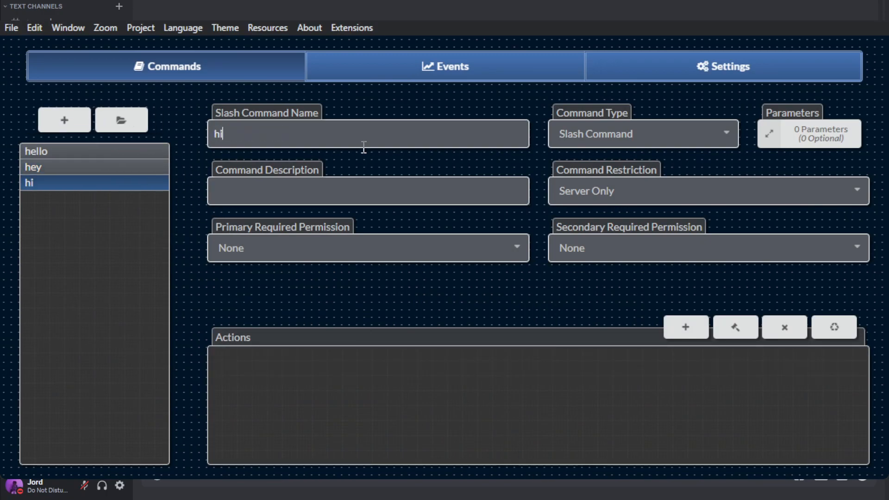
click(293, 200)
text(Hi Person)
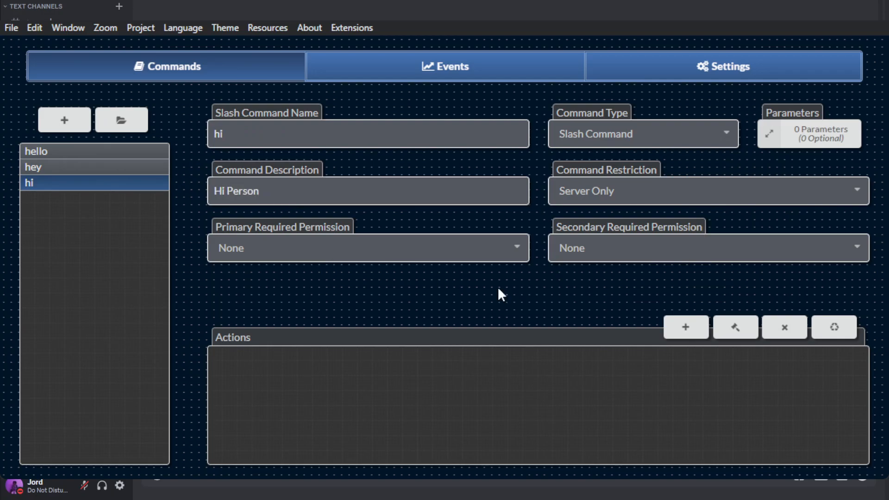
Step: Store the command user's member object as person2 in the hi command and start a same-channel Send Message action containing ${tempVars("person2")}
click(682, 334)
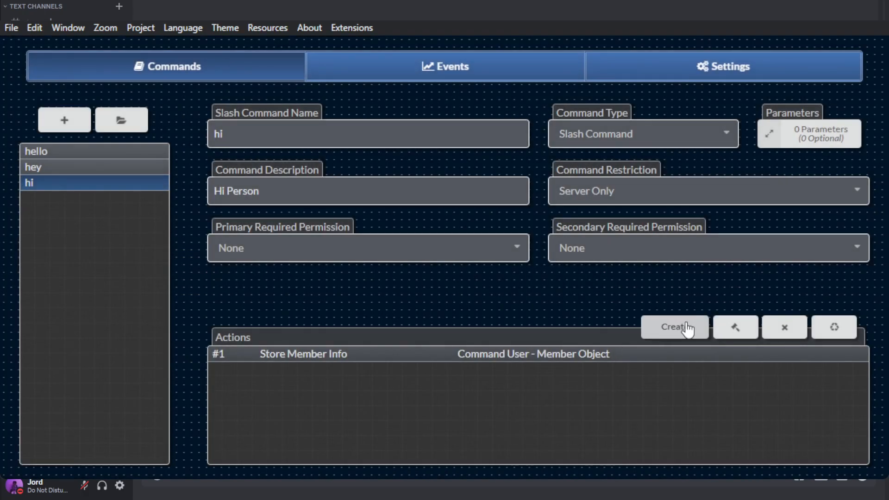
click(688, 328)
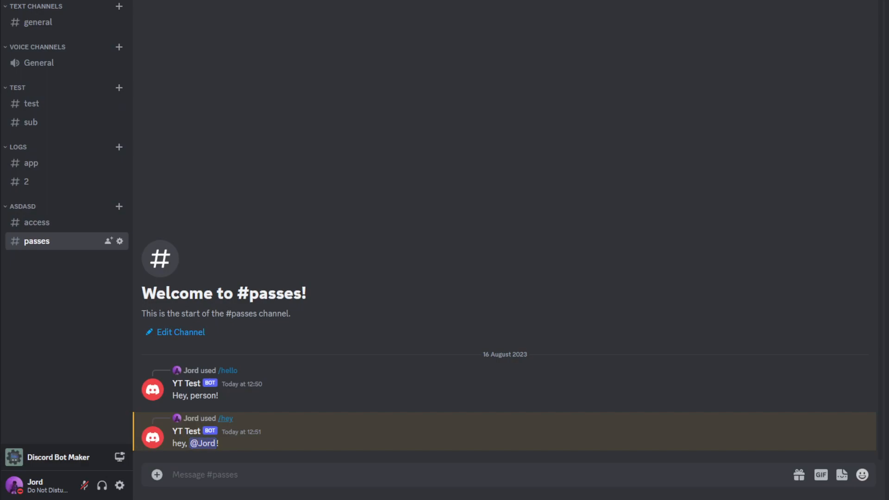
drag(222, 443, 196, 444)
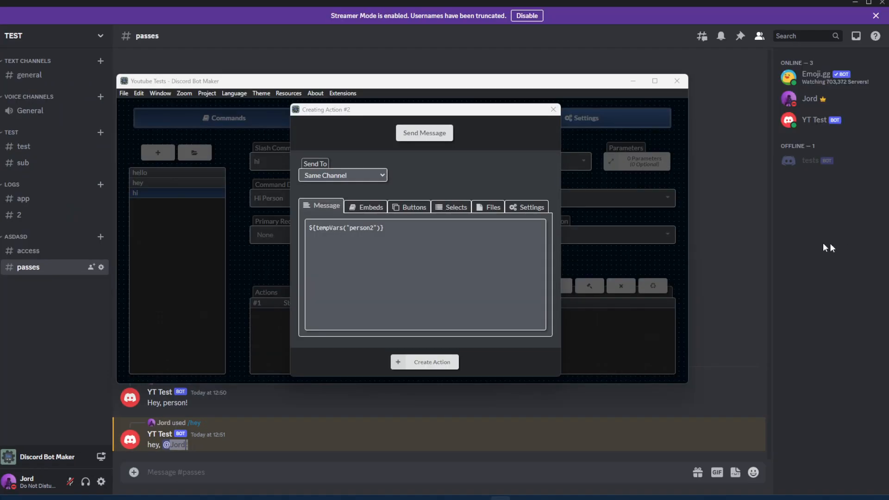
click(528, 247)
Step: Add an embed to the Send Message action with the title "Hi!" and the color RANDOM
click(365, 209)
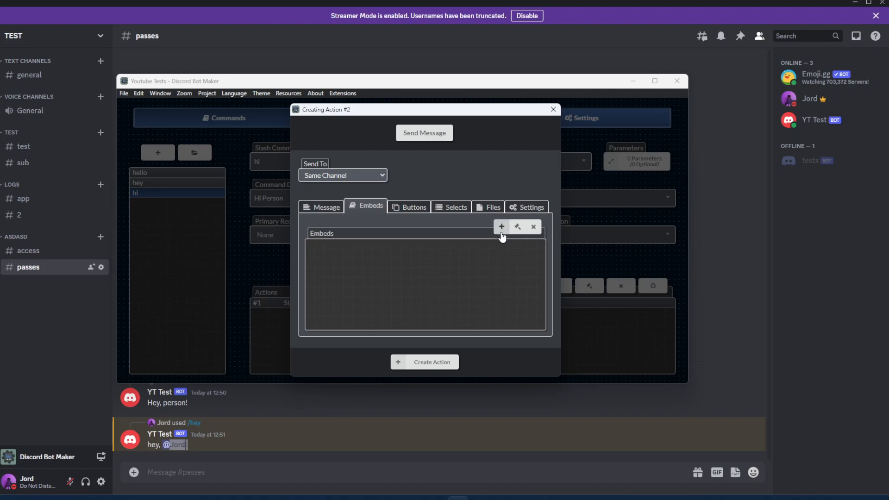
click(500, 227)
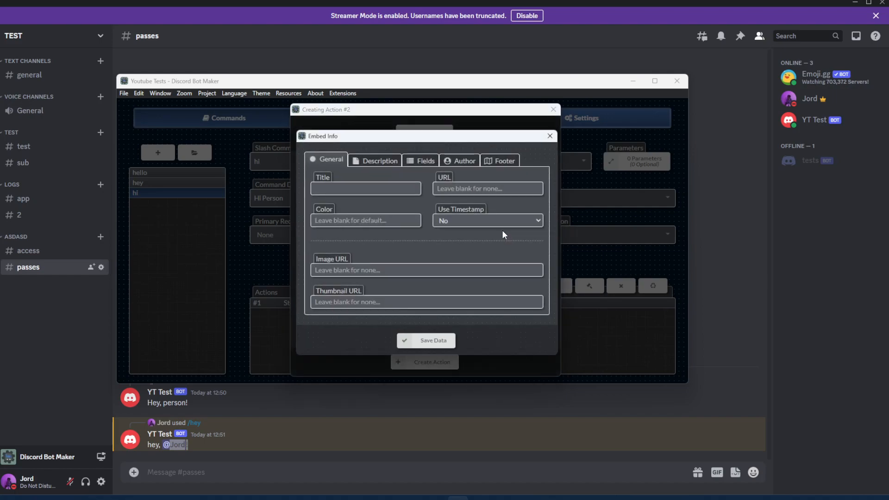
click(341, 188)
text(Hi!)
click(343, 218)
text(RANDOM)
Step: Try RED and GREEN as the embed color and return it to RANDOM
double_click(354, 217)
text(RED)
double_click(355, 217)
text(GREEN)
double_click(355, 218)
text(RANDOM)
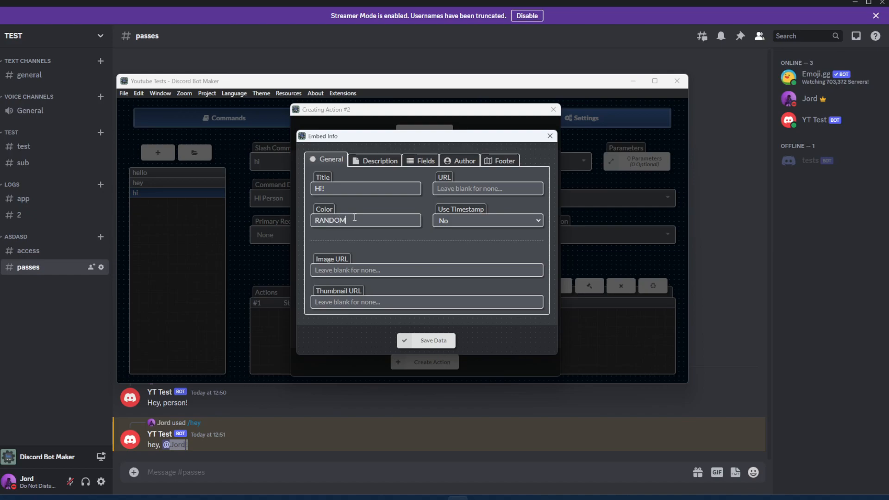
Step: Write the embed description as "Hi!" with "Your discord name is" on a second line
click(380, 162)
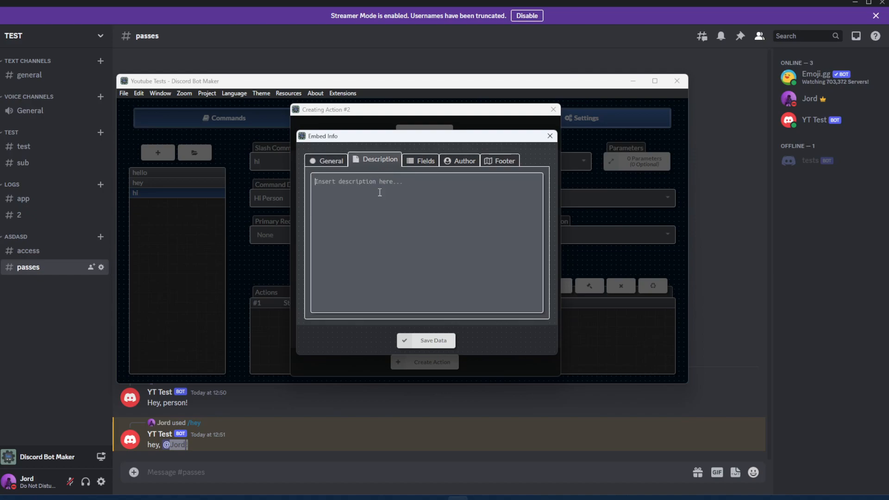
click(380, 192)
text(Hi! )
text(Your)
text( discor)
text(d anme is)
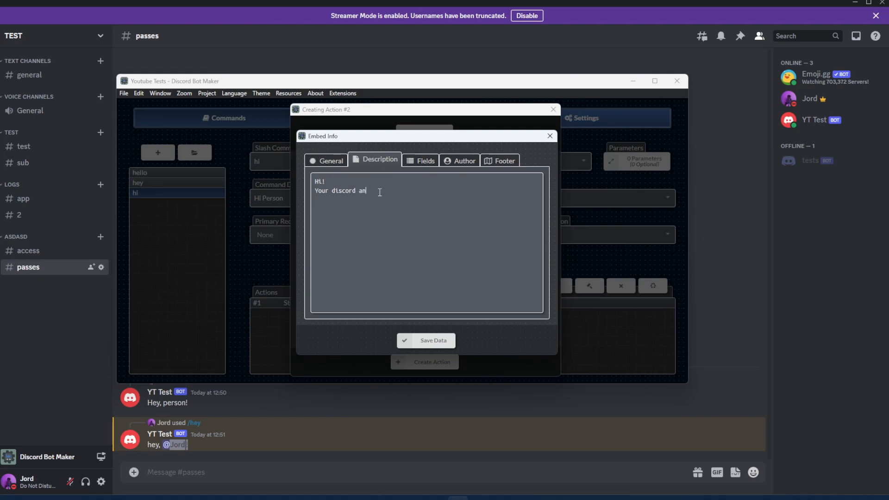
double_click(367, 191)
text(nameis)
Step: Insert the temp variable ${tempVars("person2")} at the end of the embed description's second line, followed by a period
click(400, 193)
right_click(407, 192)
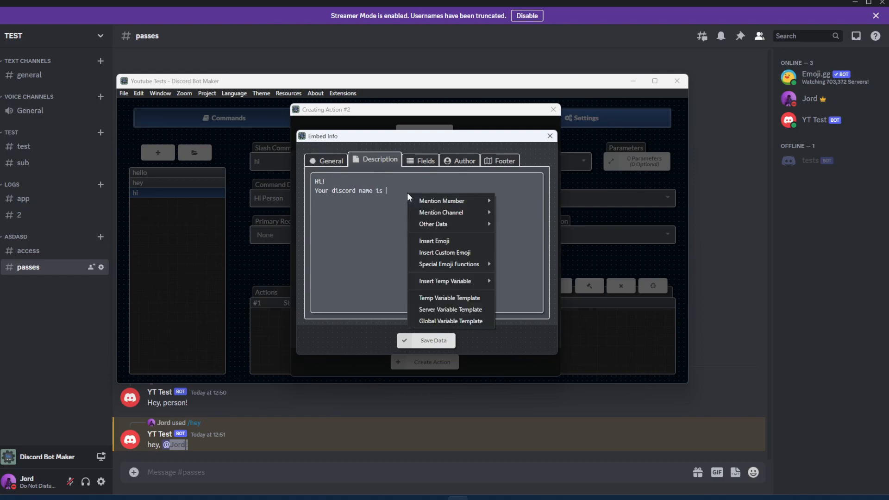
mouse_move(435, 281)
click(520, 280)
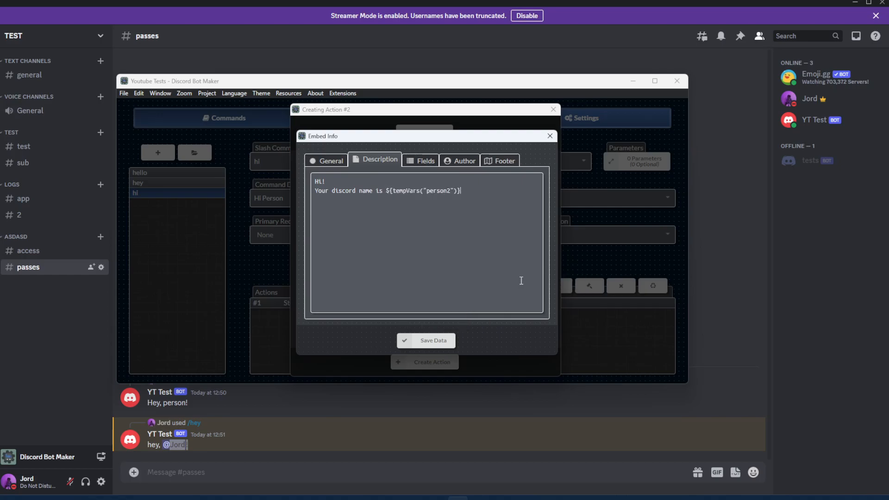
text(.)
Step: Save the embed data and create the Send Message action in the hi command
click(423, 344)
click(427, 362)
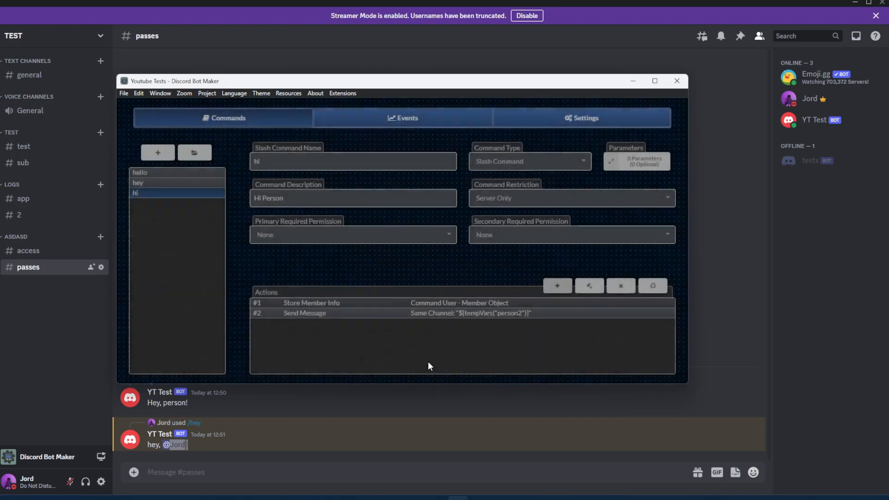
click(207, 93)
click(226, 126)
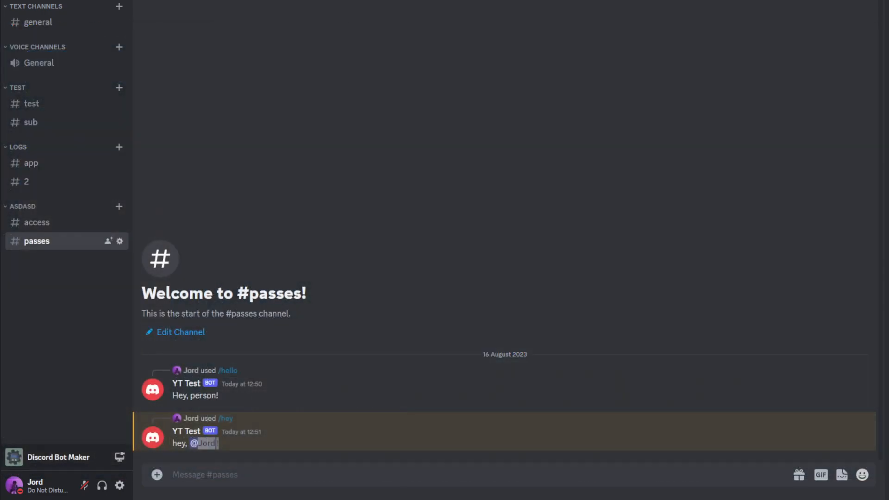
Step: Run the YT Test bot's /hi command in the #passes channel in Discord and check its embed reply
click(426, 472)
text(/hi)
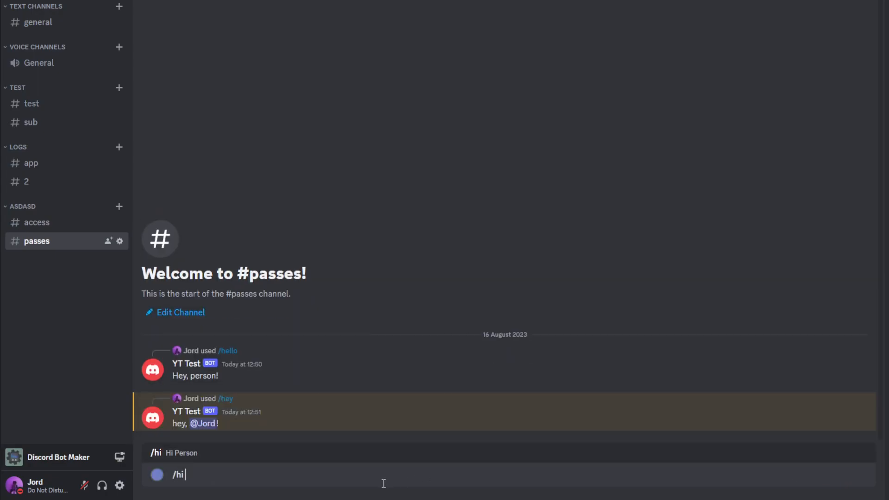
key(Return)
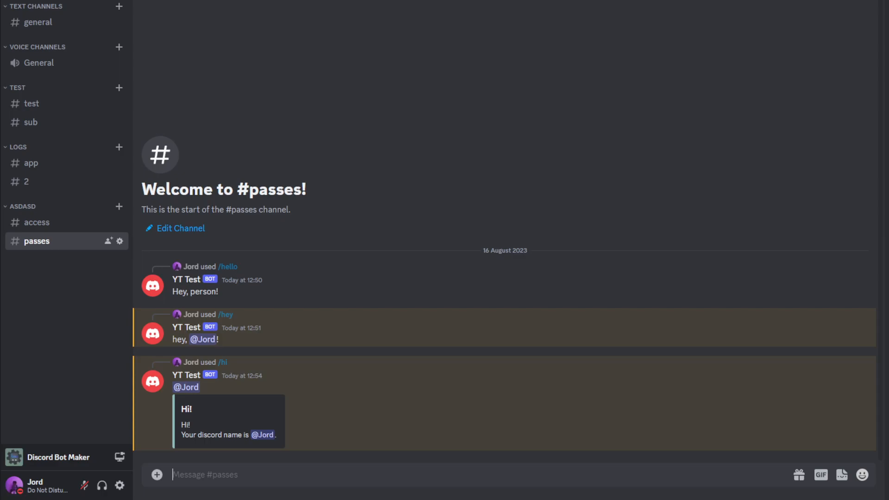
Step: Switch back to Discord Bot Maker and review the title, color and description of the embed in the hi command's Send Message action
click(458, 499)
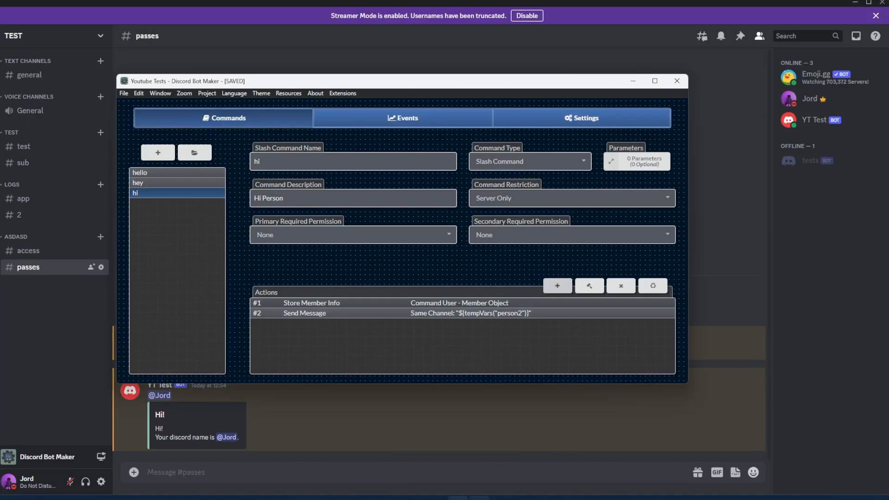
double_click(359, 313)
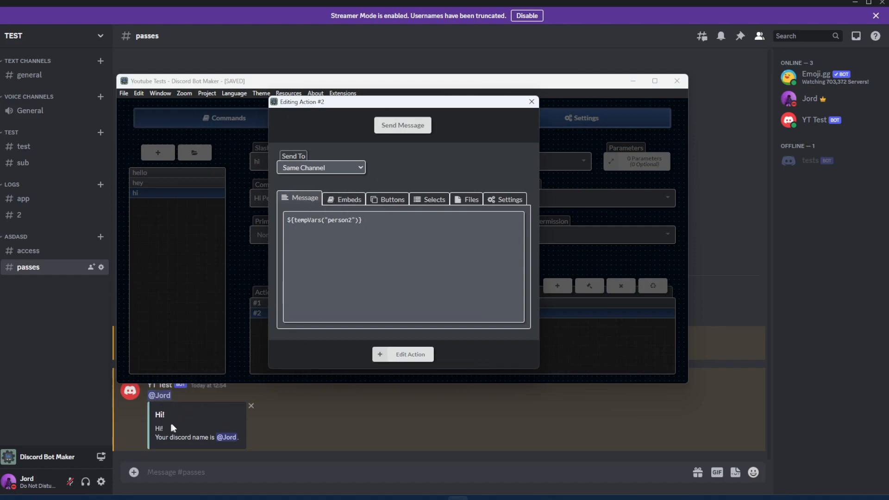
click(344, 201)
double_click(336, 238)
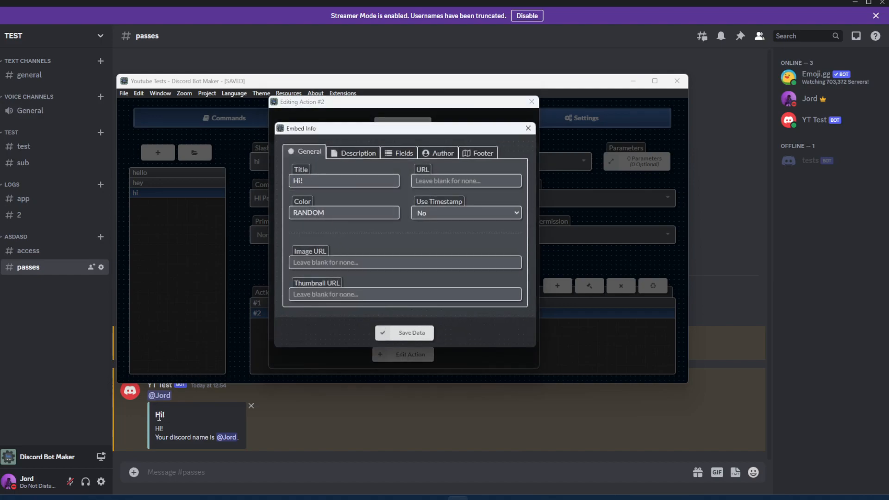
click(356, 155)
drag(308, 174, 289, 174)
drag(458, 184, 284, 176)
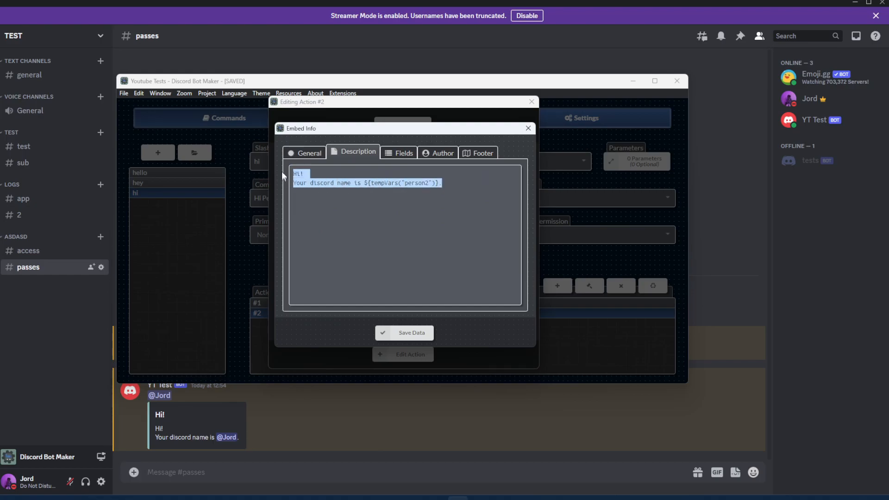
click(410, 240)
click(415, 333)
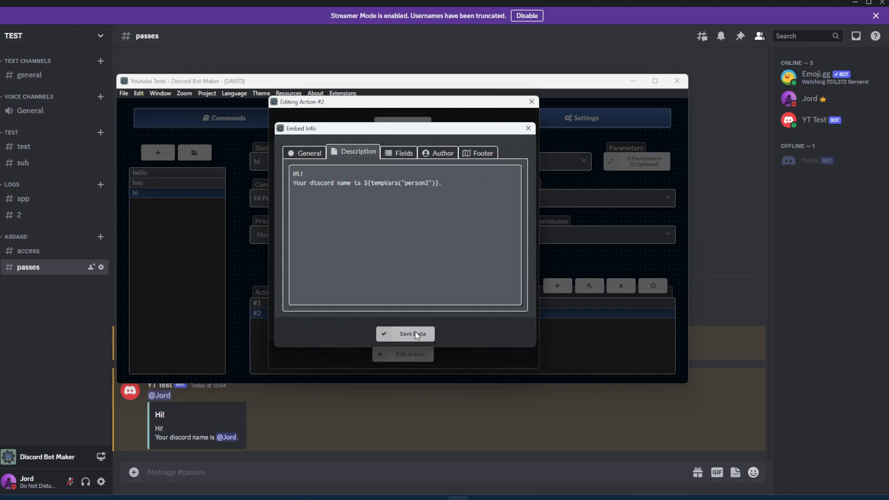
click(409, 355)
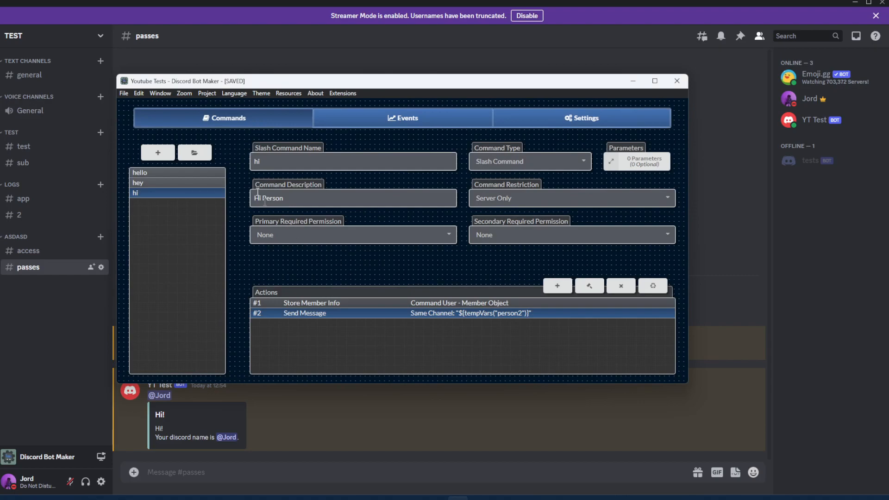
Step: Save the current Discord Bot Maker project
click(207, 93)
click(217, 125)
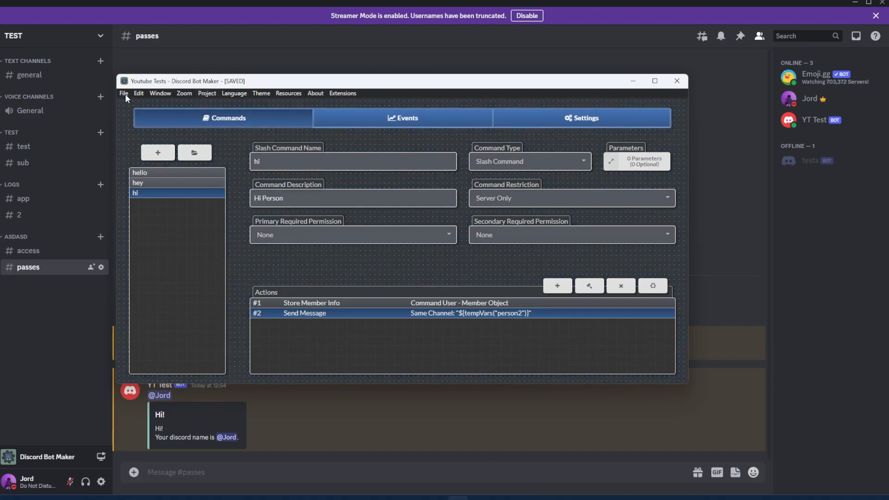
click(124, 93)
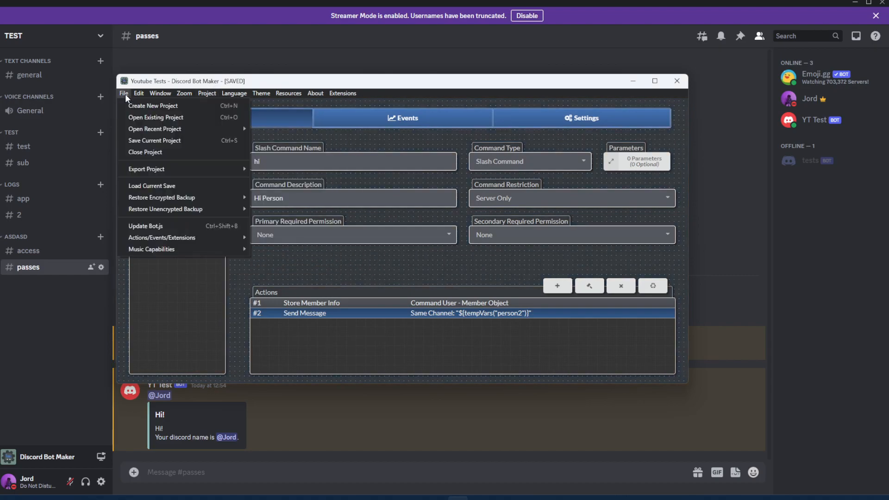
click(151, 140)
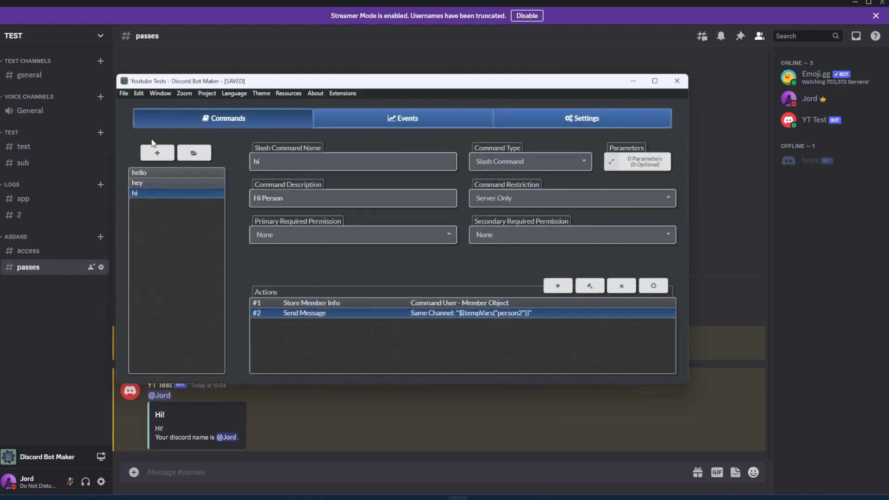